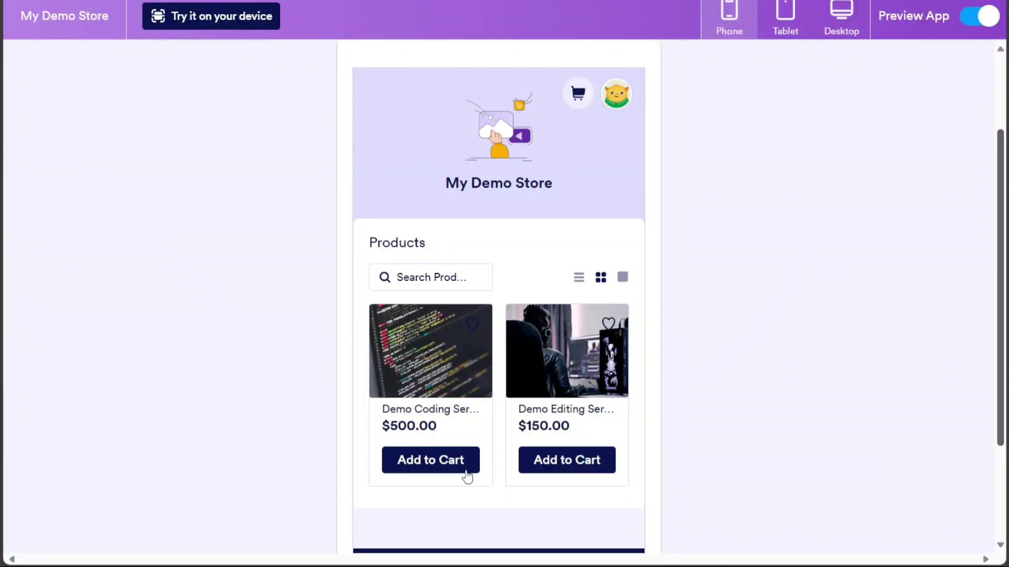
- Add two Demo Coding Service and one Demo Editing Service to the cart, then review the $1,150.00 cart
{"action": "left_click", "coordinate": [425, 469]}
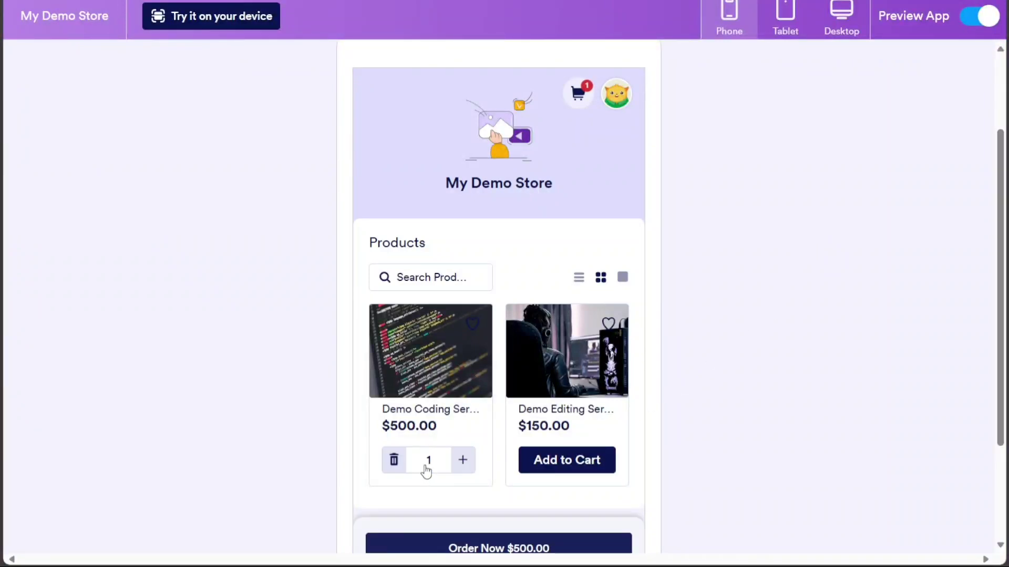
{"action": "left_click", "coordinate": [463, 461]}
{"action": "left_click", "coordinate": [555, 466]}
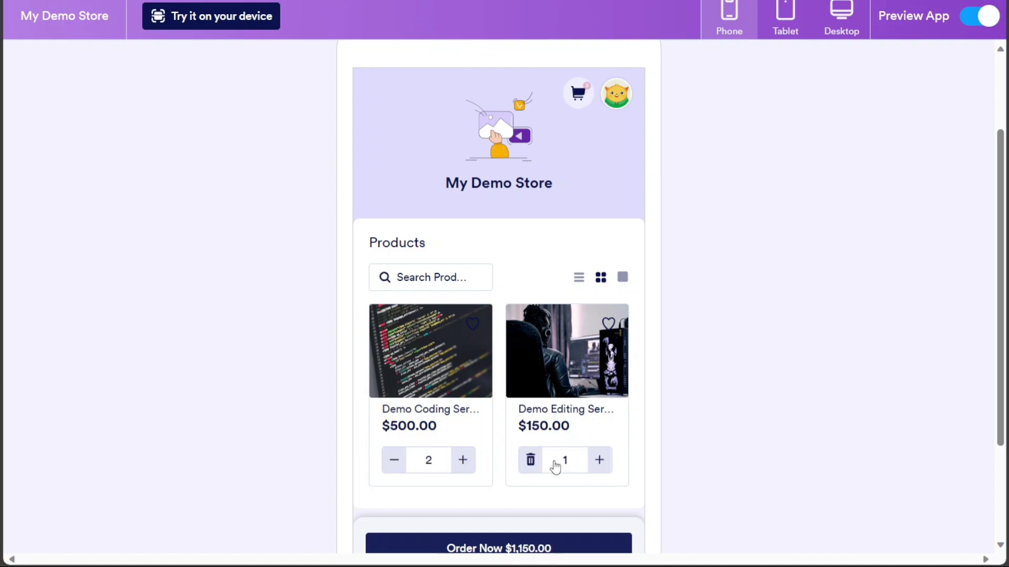
{"action": "left_click", "coordinate": [580, 95]}
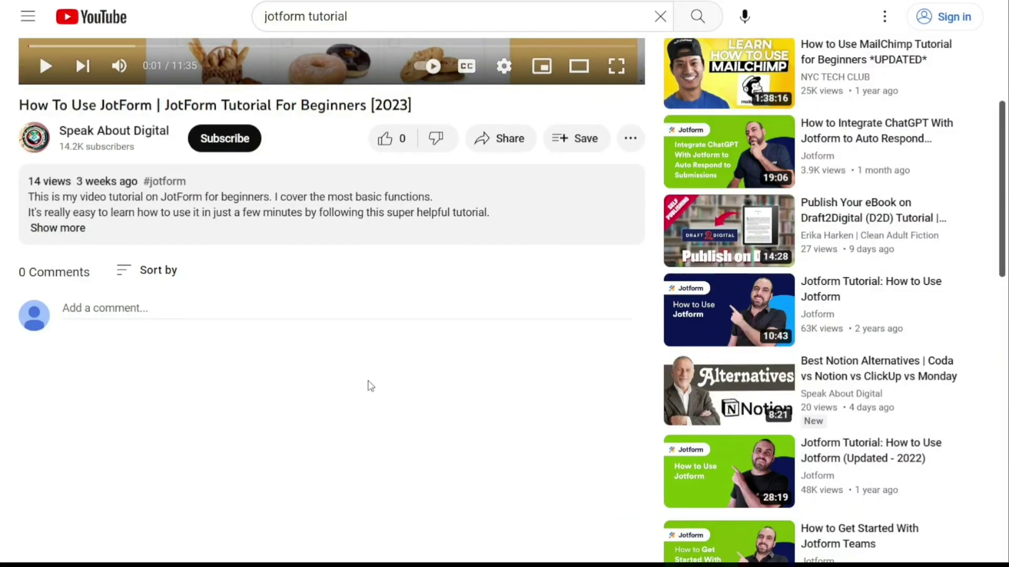
- Follow the tutorial's sign-up link, preview the store in desktop layout, then exit the preview
{"action": "left_click", "coordinate": [58, 228]}
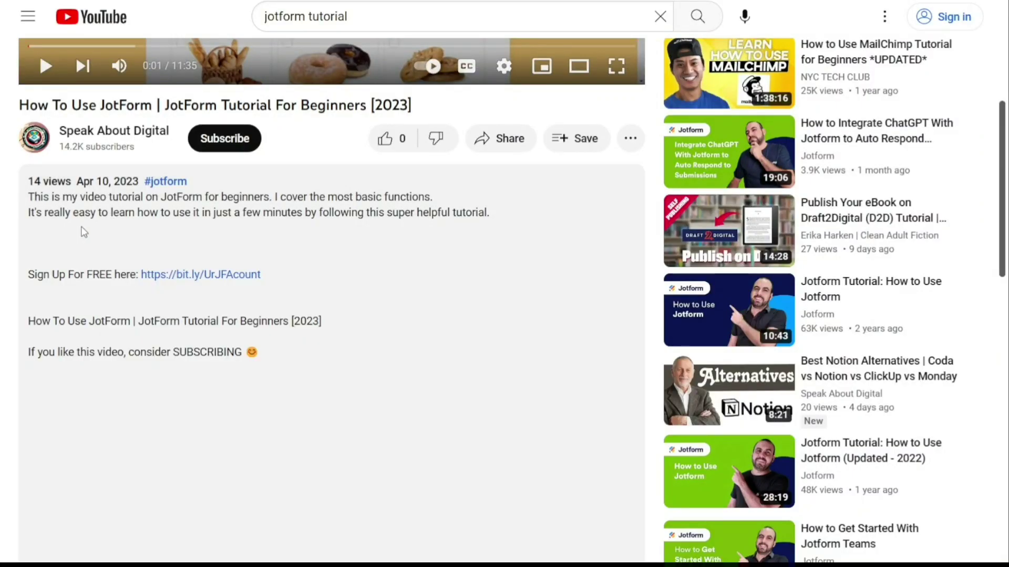
{"action": "left_click", "coordinate": [204, 275]}
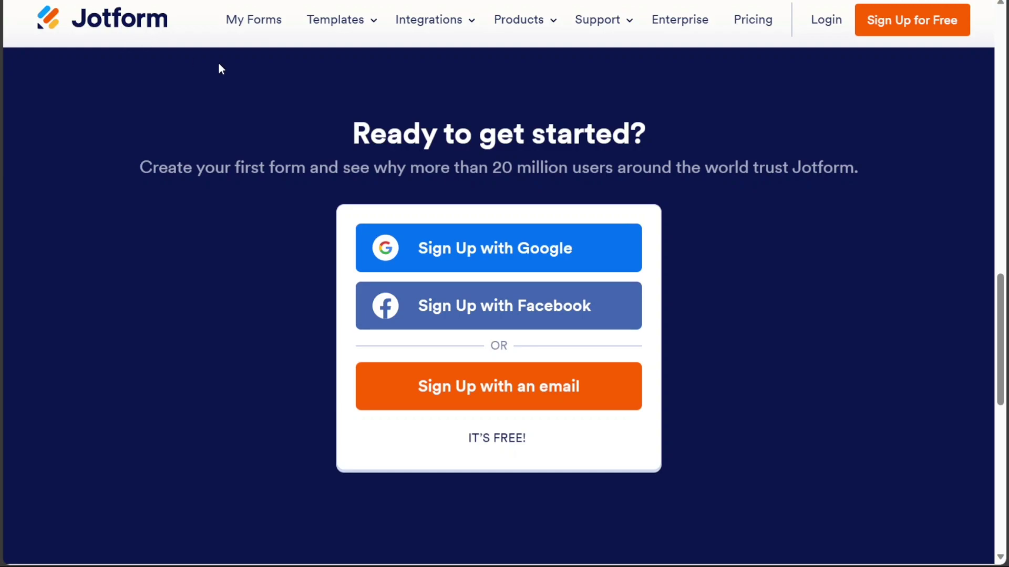
{"action": "mouse_move", "coordinate": [537, 32]}
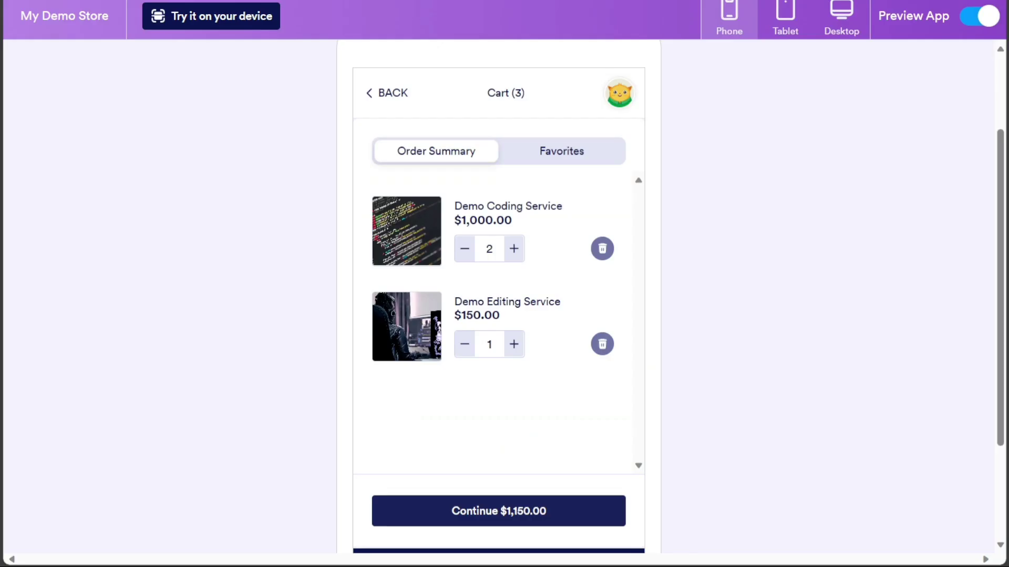
{"action": "left_click", "coordinate": [848, 32]}
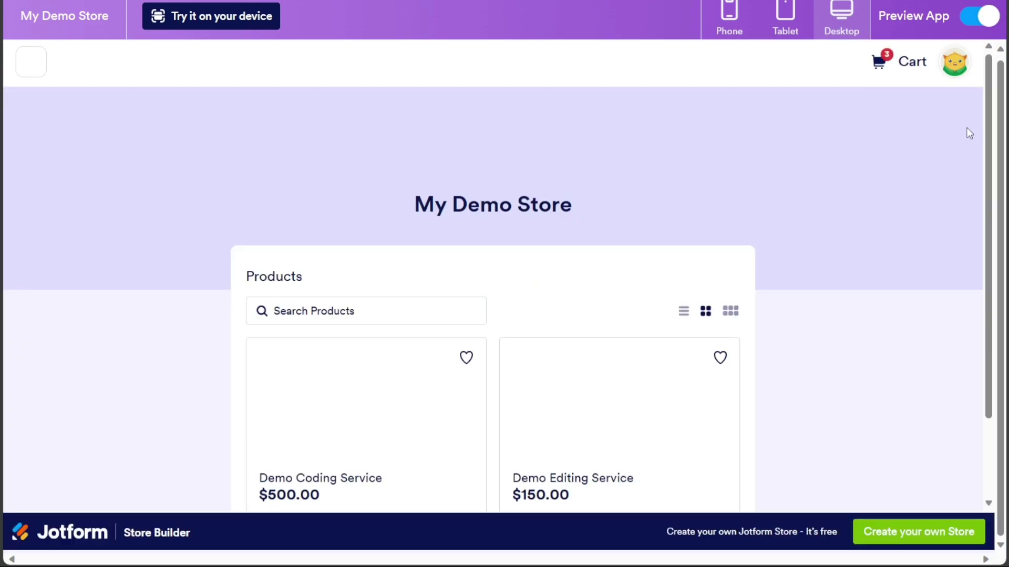
{"action": "scroll", "coordinate": [996, 195], "scroll_direction": "down", "scroll_amount": 2}
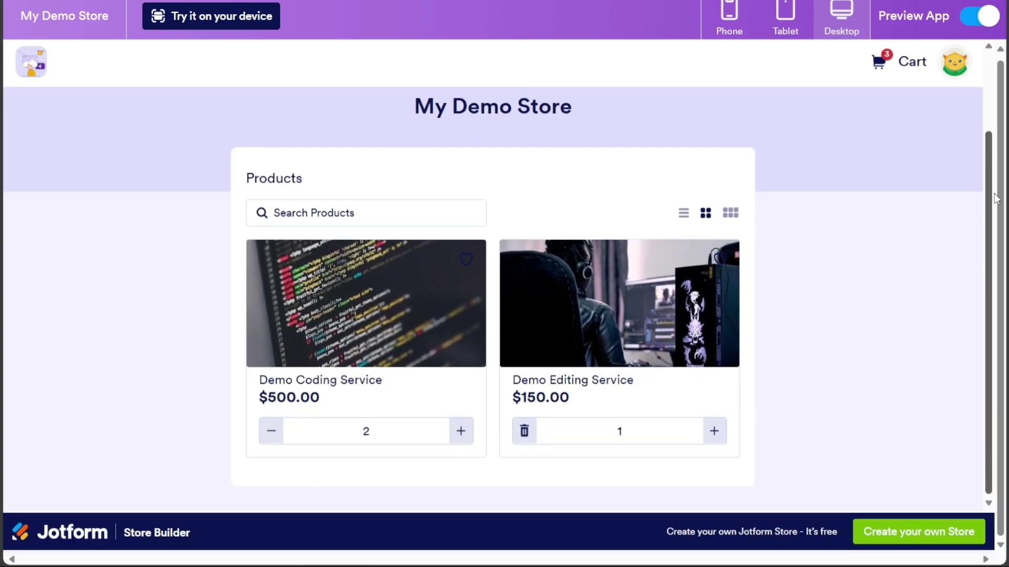
{"action": "left_click", "coordinate": [980, 16]}
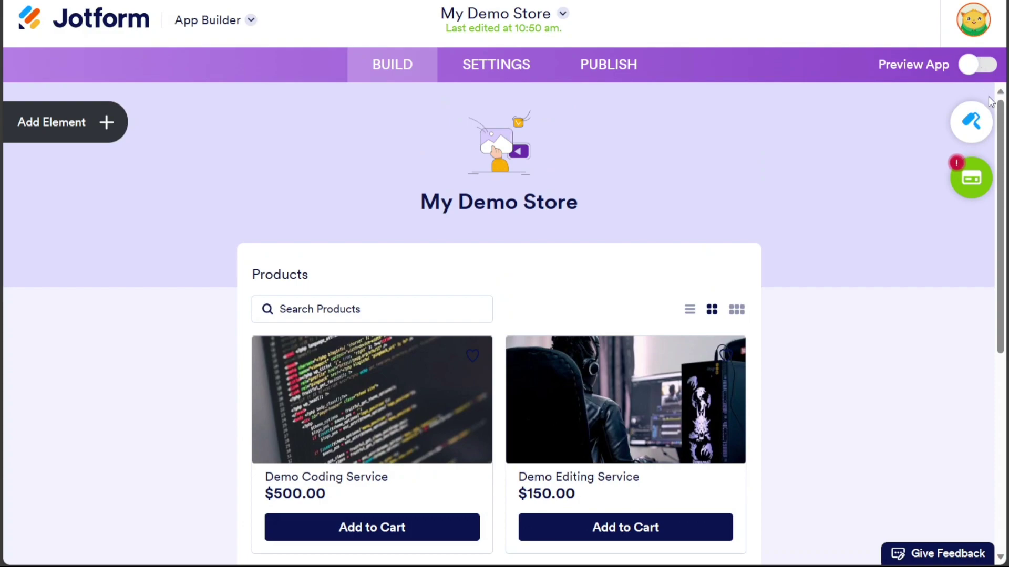
{"action": "scroll", "coordinate": [1001, 147], "scroll_direction": "down", "scroll_amount": 2}
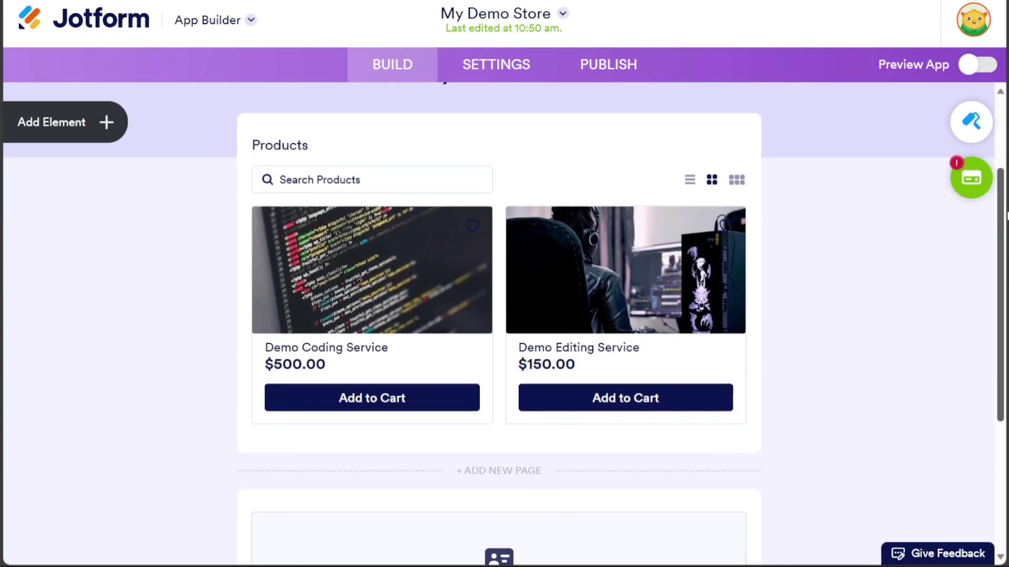
{"action": "left_click", "coordinate": [602, 174]}
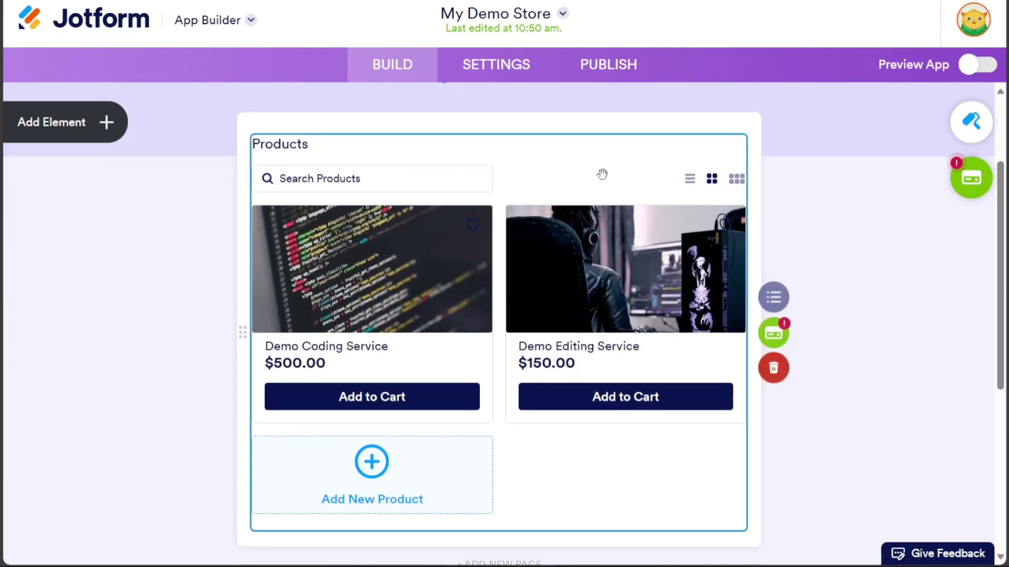
{"action": "left_click", "coordinate": [774, 336]}
{"action": "left_click", "coordinate": [826, 242]}
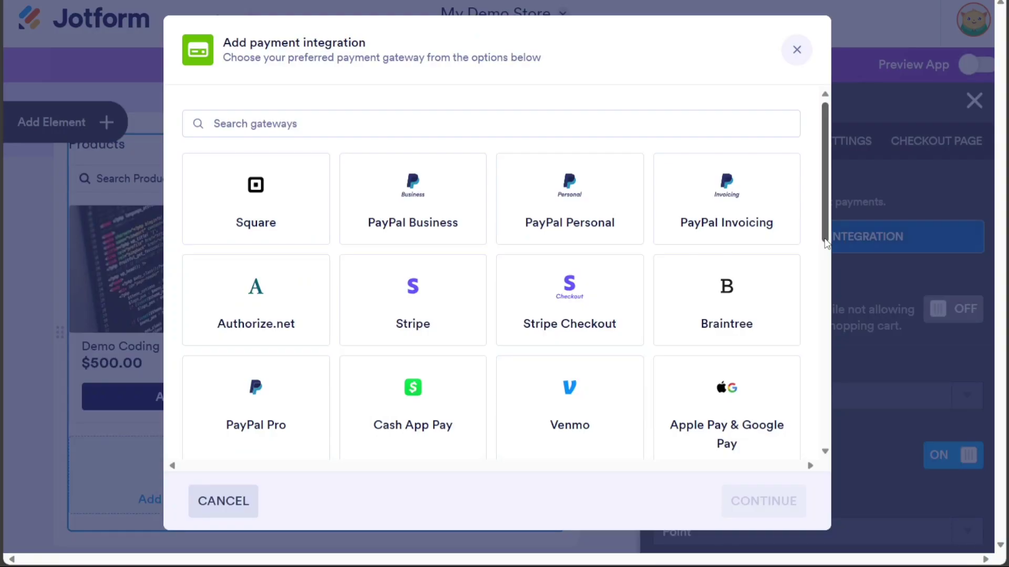
{"action": "left_click_drag", "start_coordinate": [825, 231], "coordinate": [828, 195]}
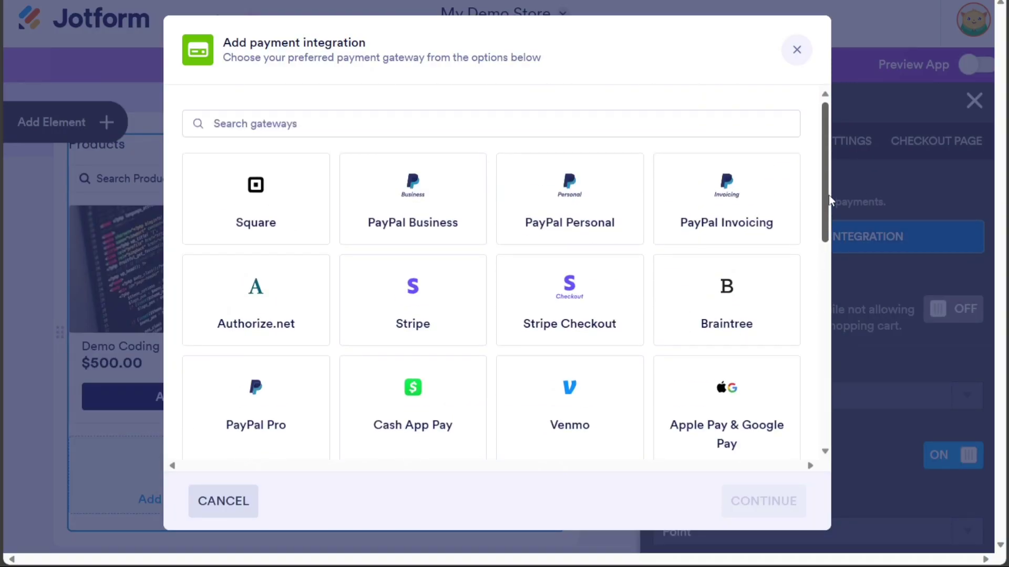
{"action": "left_click", "coordinate": [796, 48]}
{"action": "left_click", "coordinate": [974, 103]}
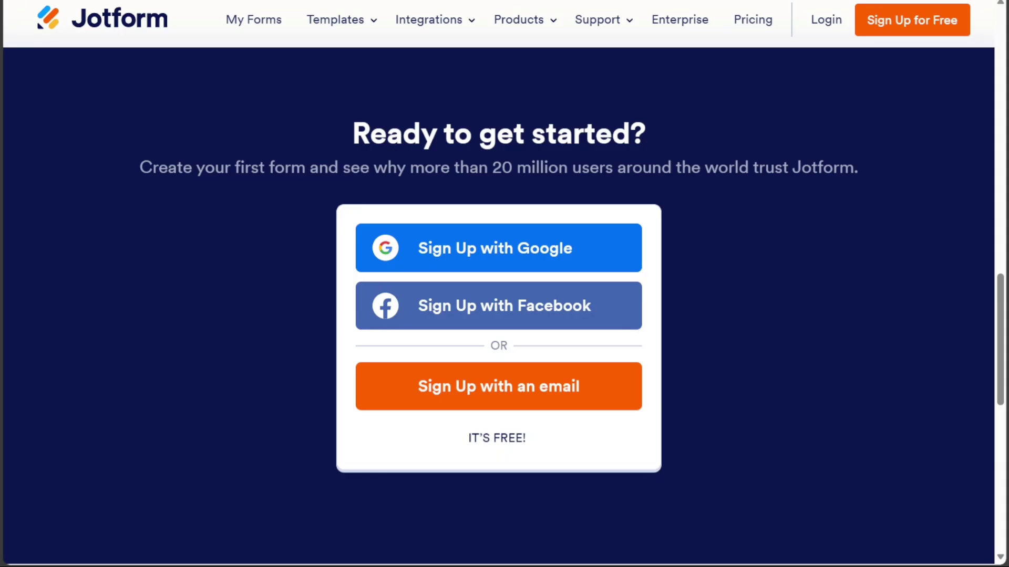
- Highlight the IT'S FREE! text on the Jotform sign-up page, then clear the highlight
{"action": "left_click_drag", "start_coordinate": [466, 439], "coordinate": [596, 458]}
{"action": "left_click", "coordinate": [744, 418]}
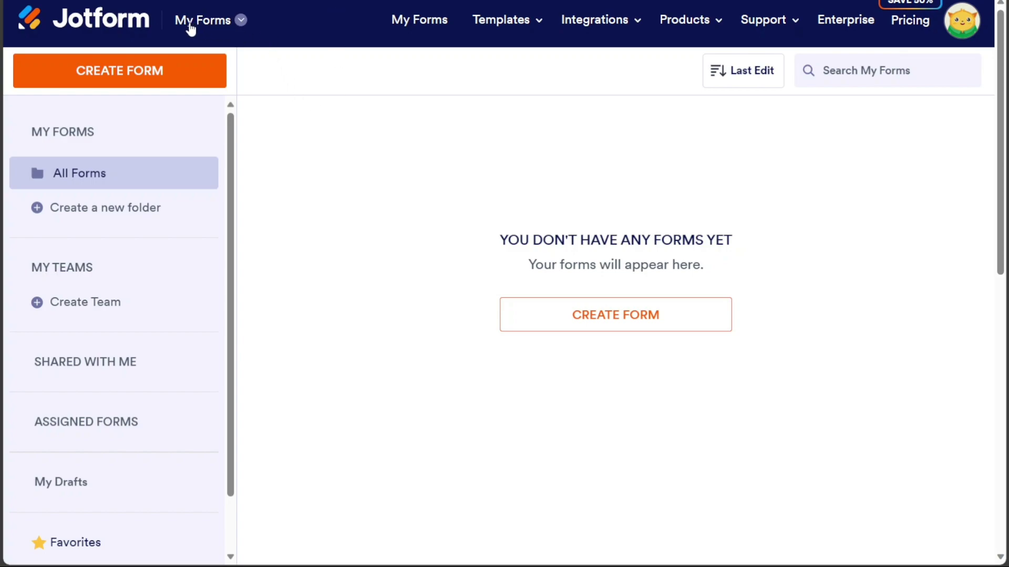
- Go through the products menu to My Apps and start creating a new app
{"action": "left_click", "coordinate": [240, 21]}
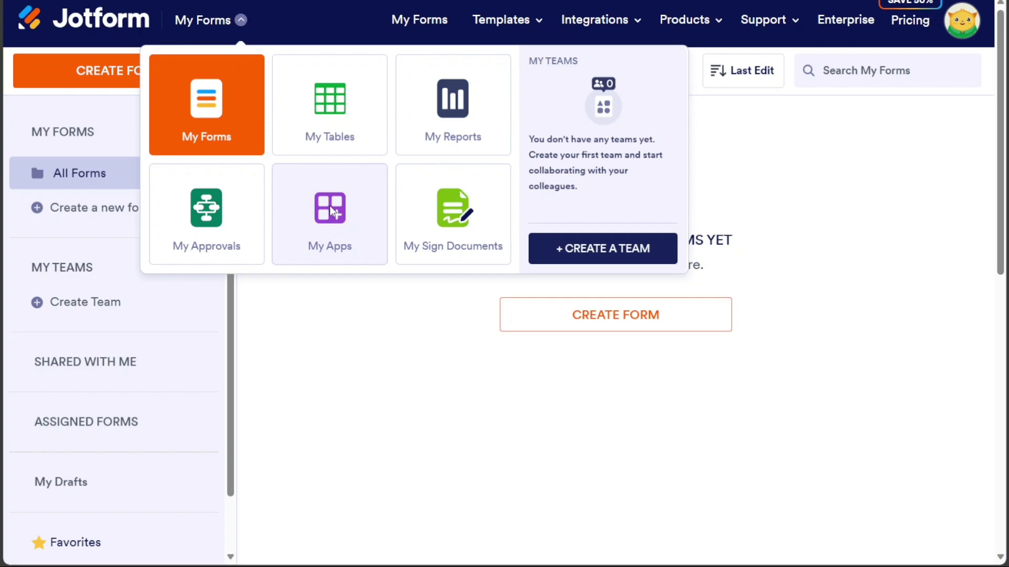
{"action": "left_click", "coordinate": [330, 210]}
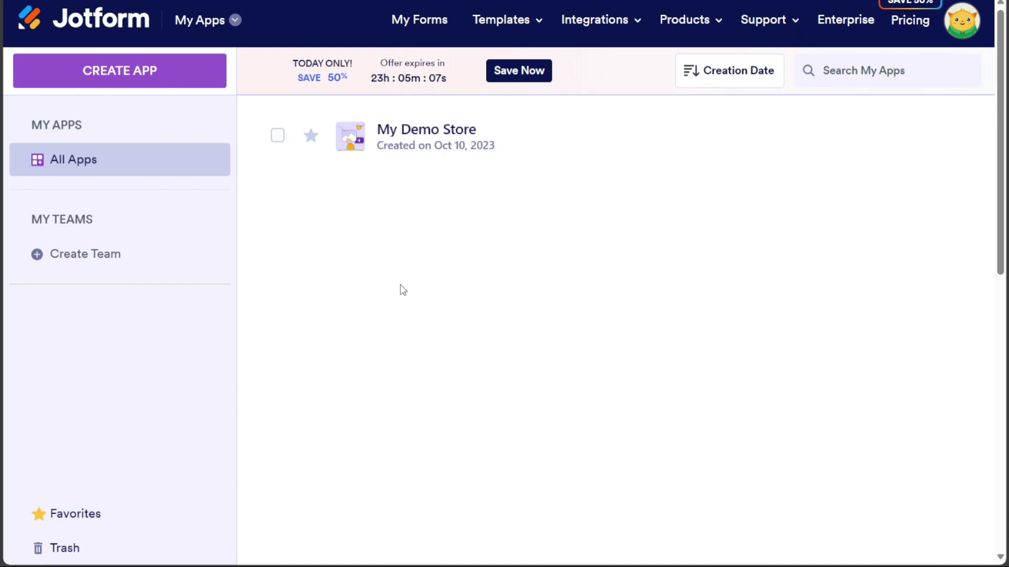
{"action": "left_click", "coordinate": [153, 77]}
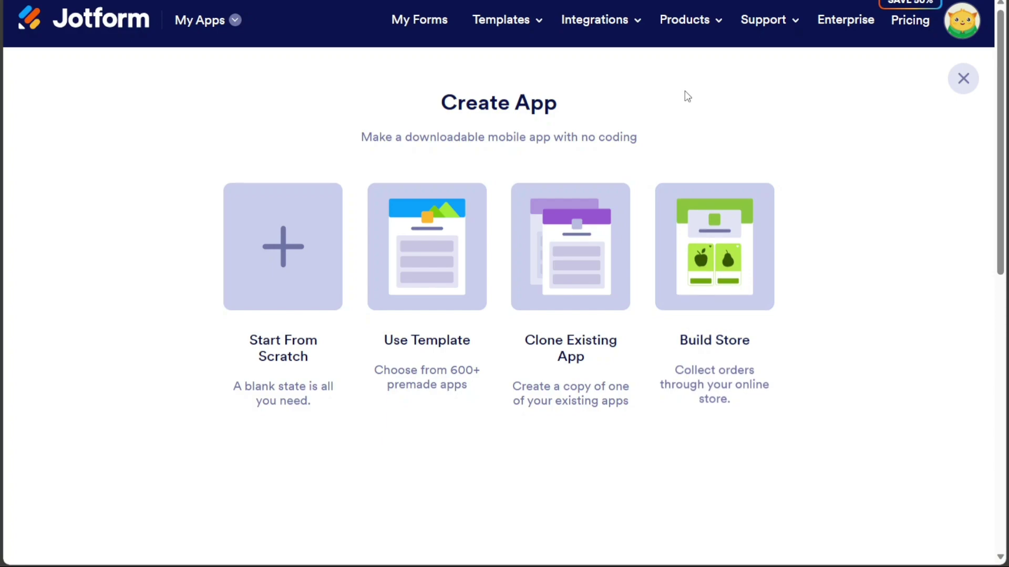
- Choose Build Store to create a new store app with a placeholder product
{"action": "left_click", "coordinate": [707, 248]}
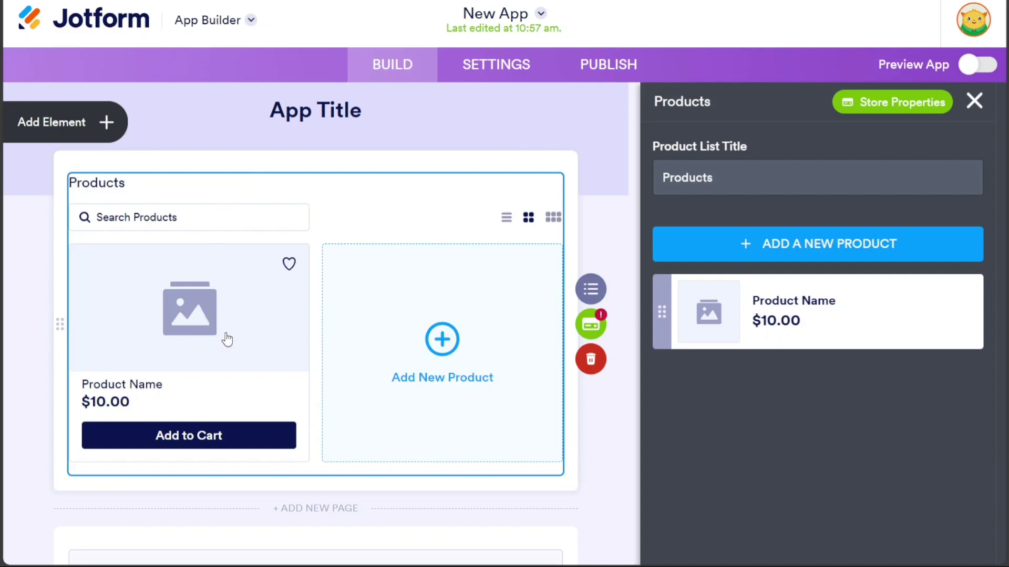
- Change the first product's name, price and description to Demo Coding Service at $500.00
{"action": "left_click", "coordinate": [179, 317]}
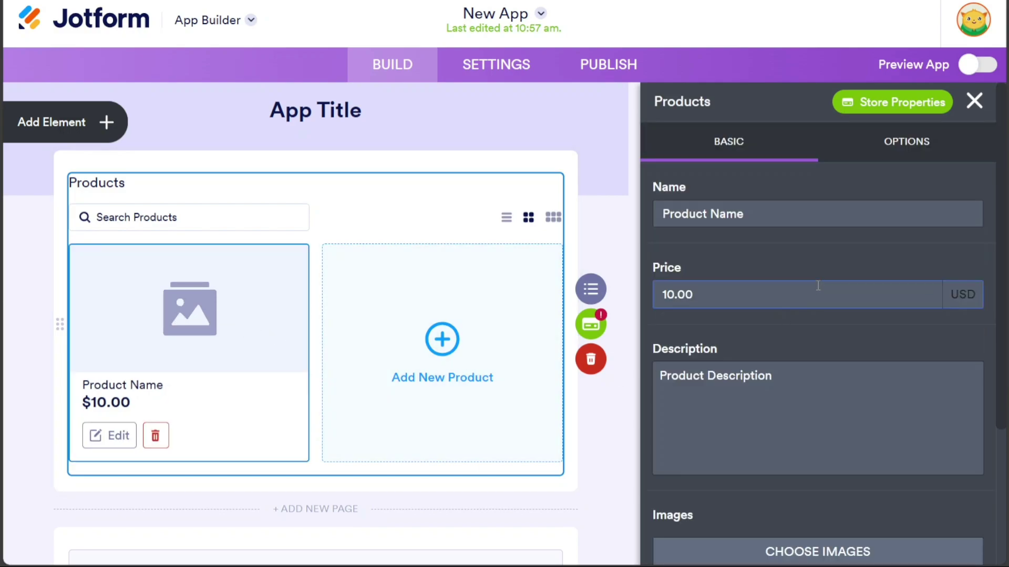
{"action": "double_click", "coordinate": [769, 217]}
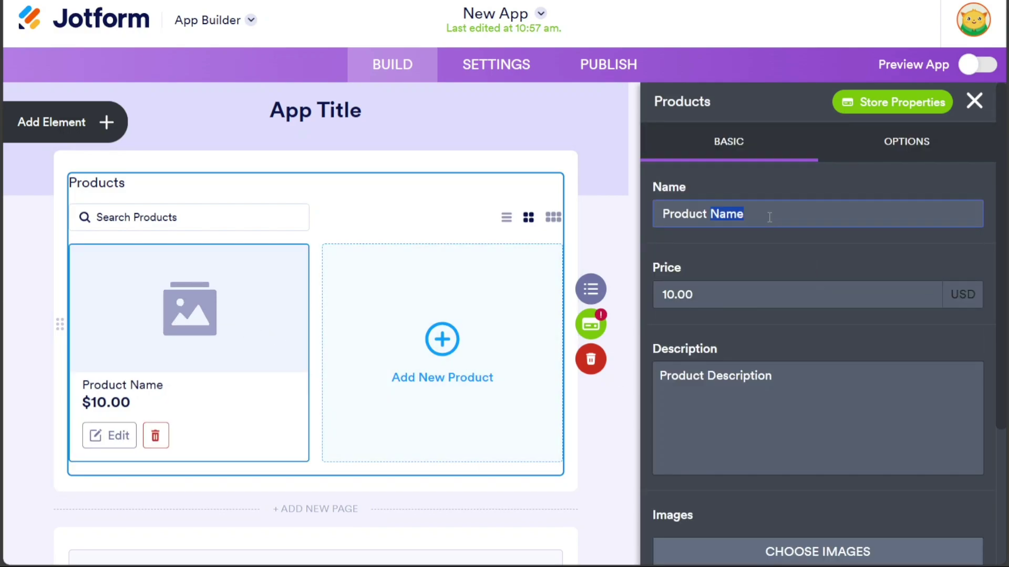
{"action": "left_click", "coordinate": [744, 295]}
{"action": "double_click", "coordinate": [776, 403]}
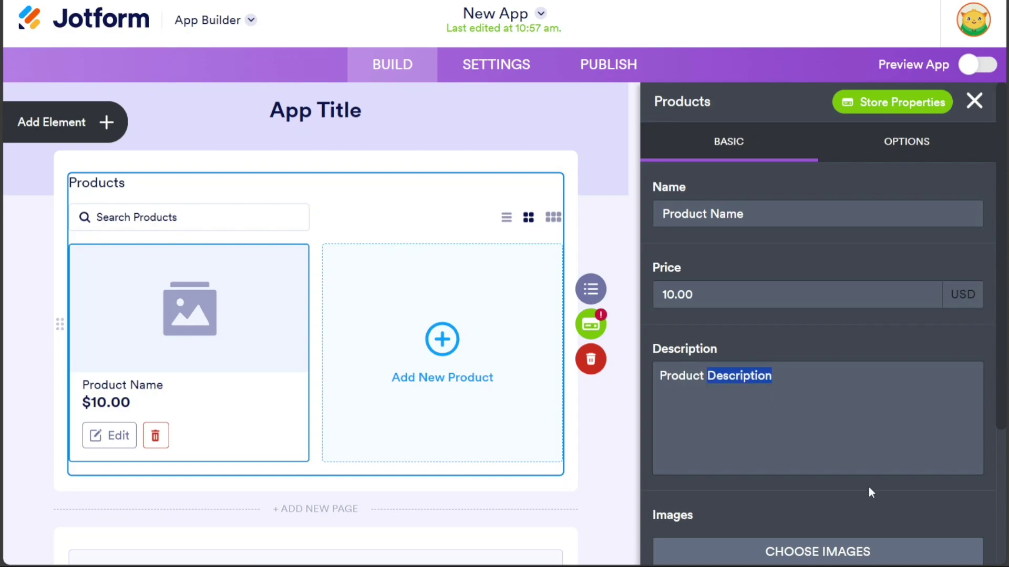
{"action": "left_click_drag", "start_coordinate": [1006, 225], "coordinate": [842, 357]}
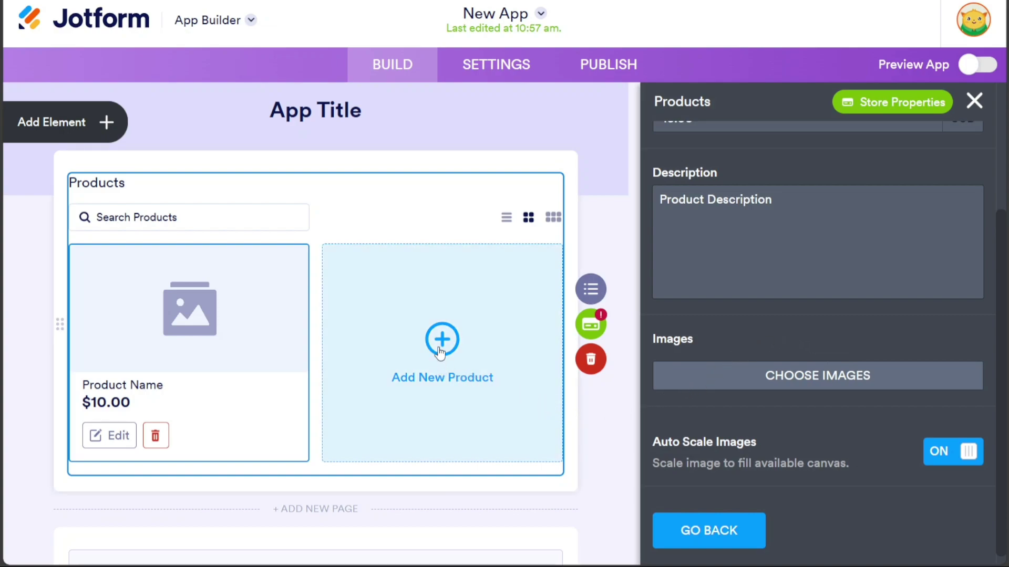
- Add a second product, Demo Editing Service at $150.00, and open the store properties
{"action": "left_click", "coordinate": [440, 361]}
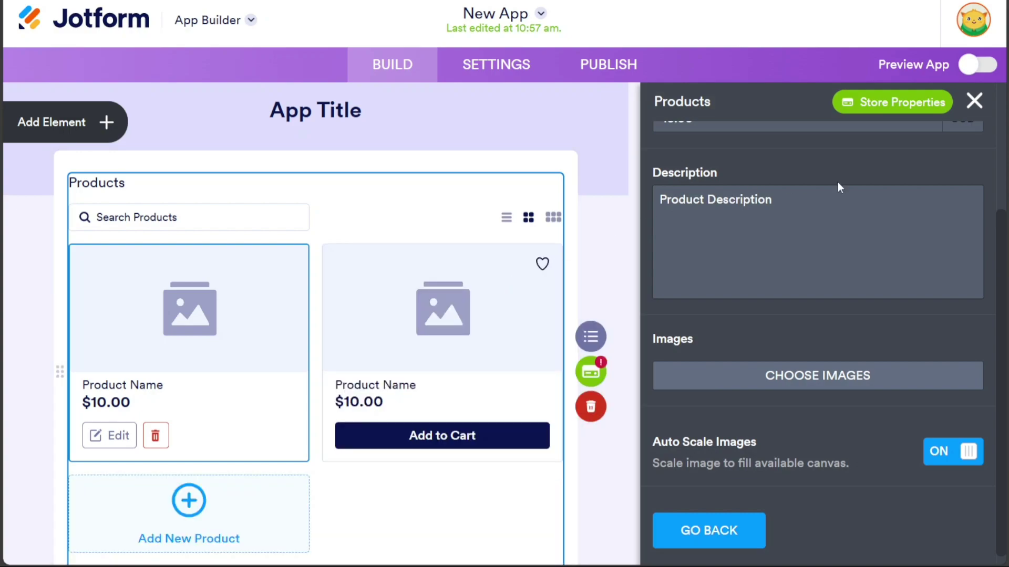
{"action": "left_click", "coordinate": [976, 100]}
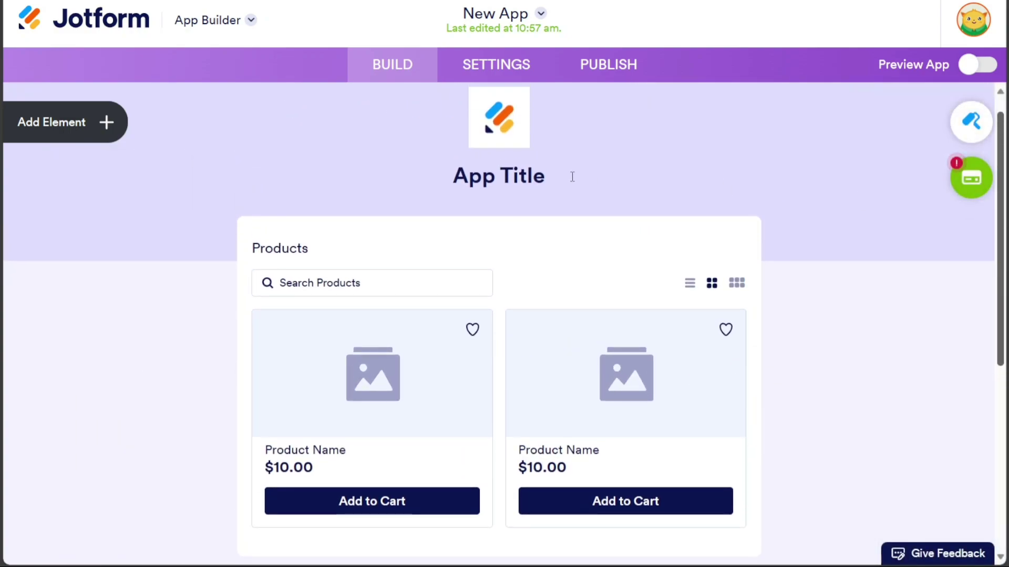
{"action": "left_click", "coordinate": [683, 388]}
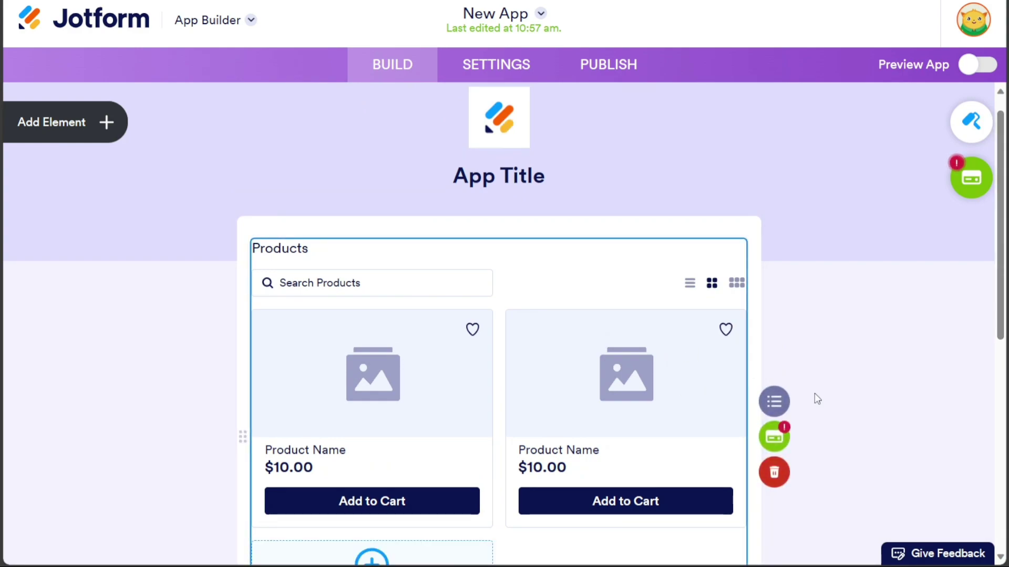
{"action": "left_click", "coordinate": [776, 435]}
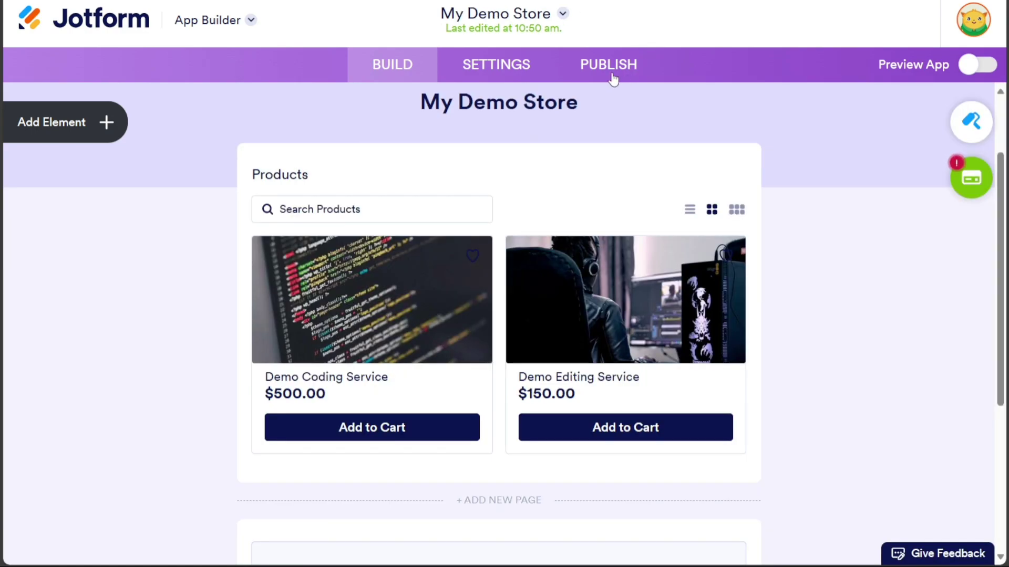
- Copy the store's public app link from the Publish page and check the live store
{"action": "left_click", "coordinate": [610, 69]}
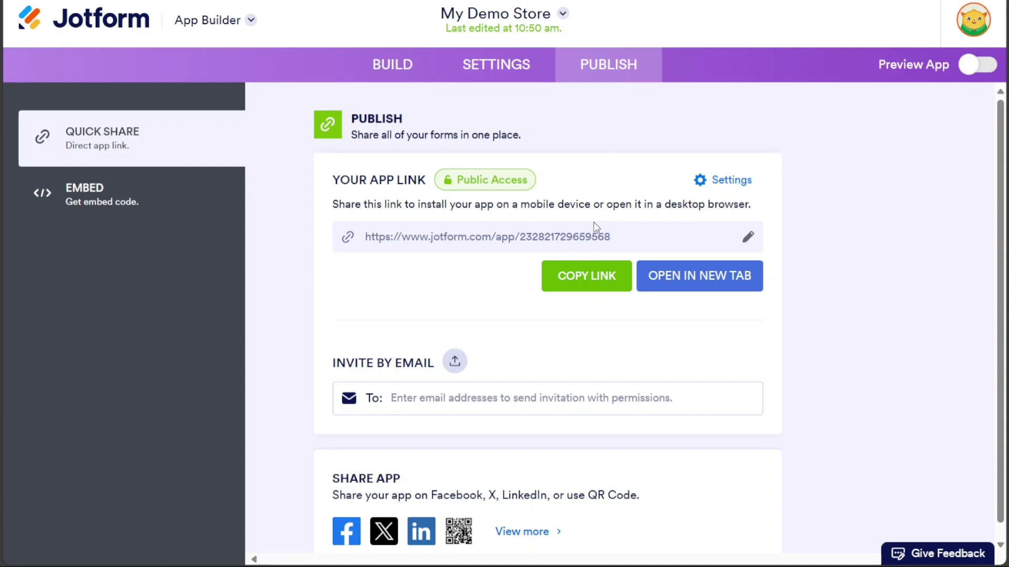
{"action": "left_click", "coordinate": [600, 278]}
{"action": "left_click", "coordinate": [734, 286]}
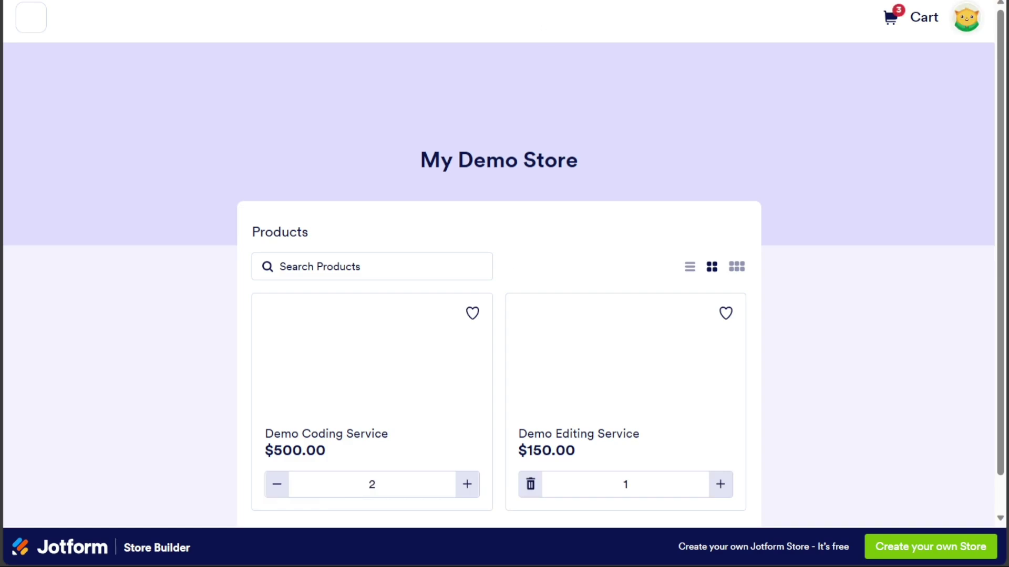
{"action": "key", "text": "ctrl+w"}
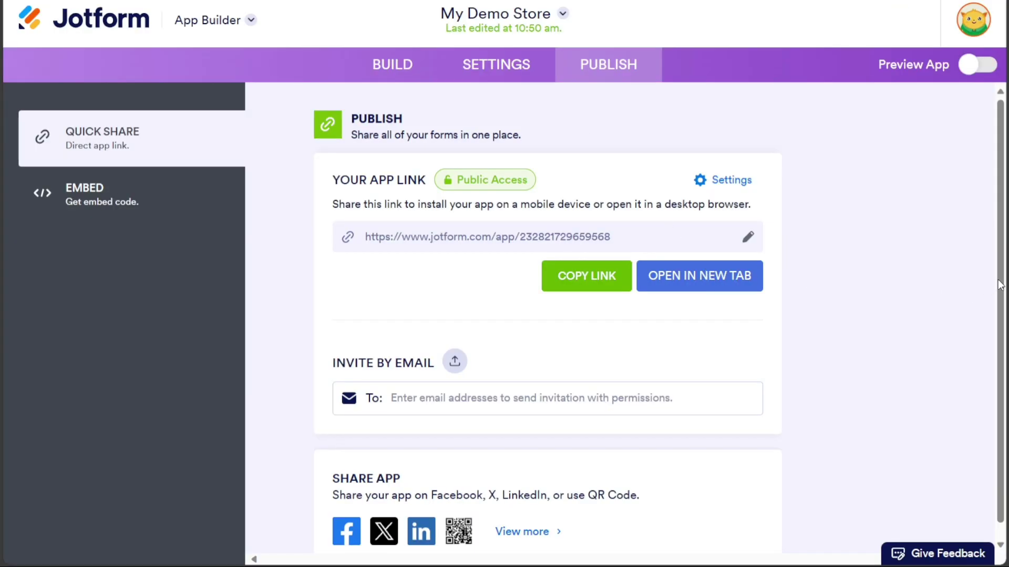
- Reveal more sharing options under Share App and display the app's QR code
{"action": "scroll", "coordinate": [1001, 284], "scroll_direction": "down", "scroll_amount": 1}
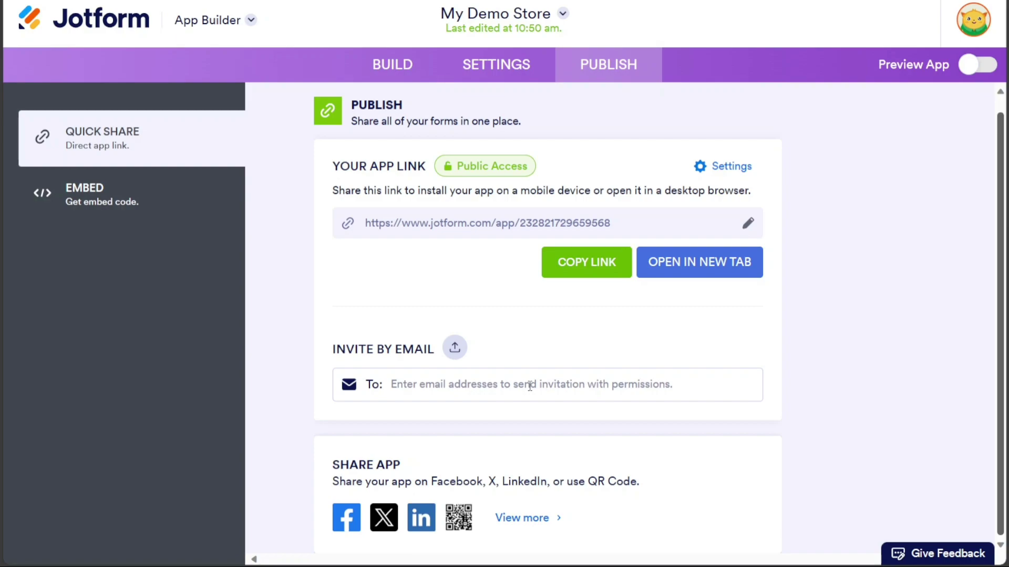
{"action": "left_click", "coordinate": [527, 519]}
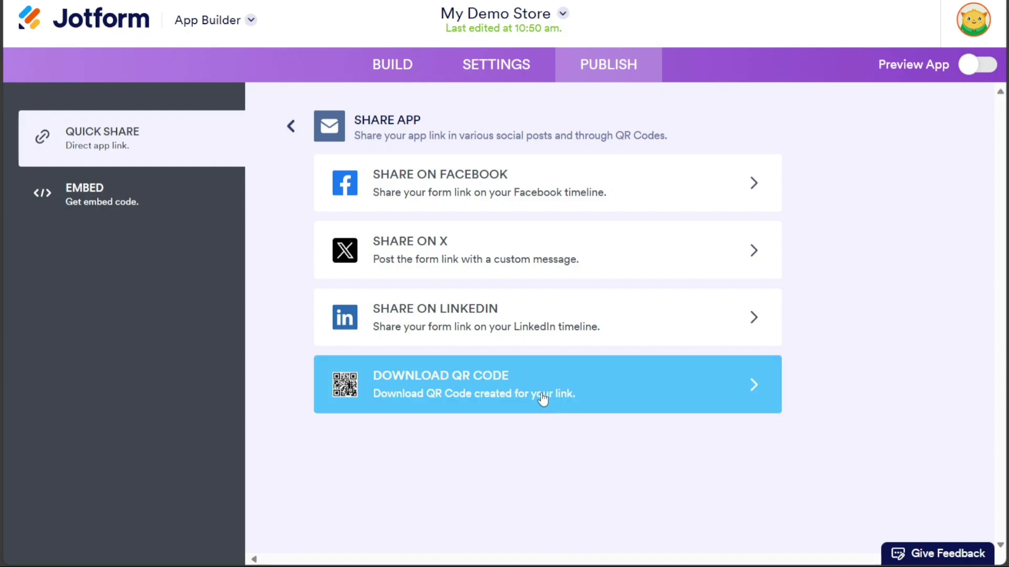
{"action": "left_click", "coordinate": [494, 391]}
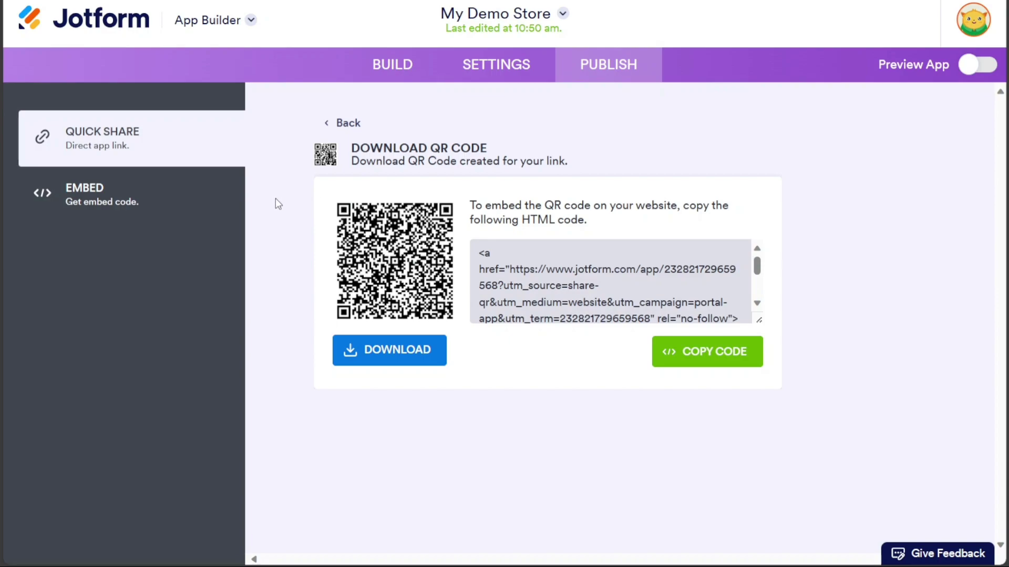
- Copy the app's 600 by 375 px iframe embed code
{"action": "left_click", "coordinate": [94, 208]}
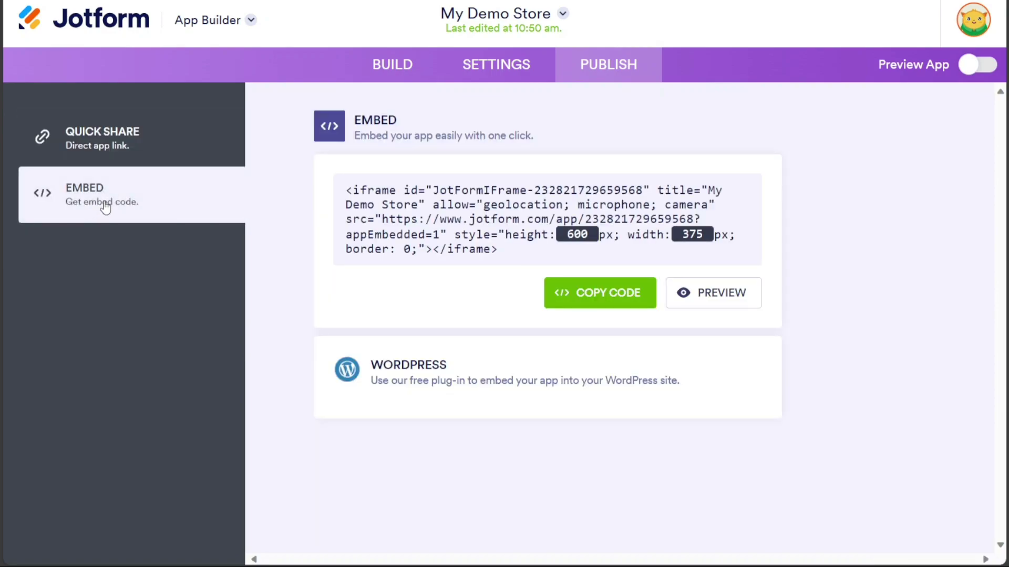
{"action": "left_click", "coordinate": [604, 295]}
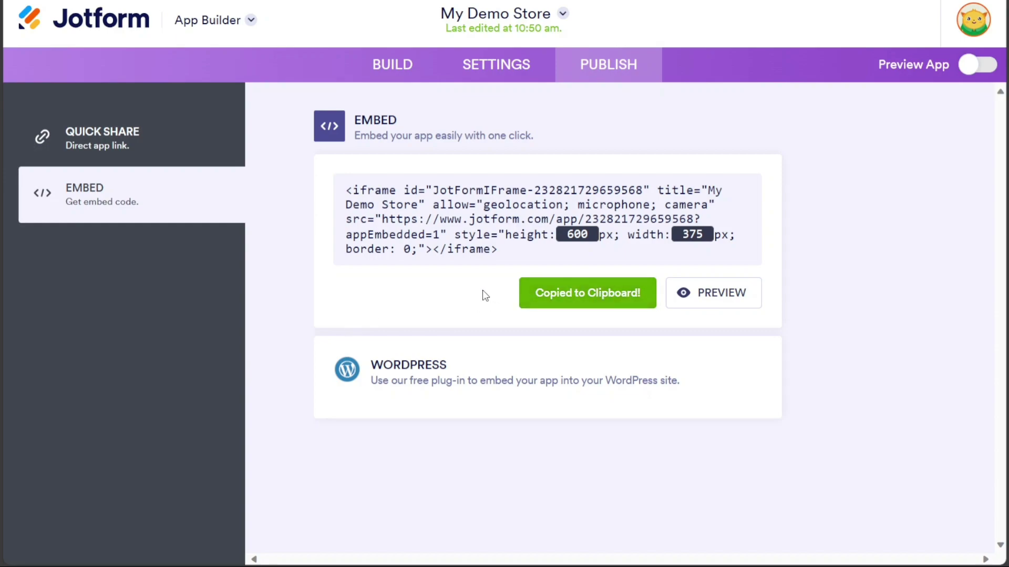